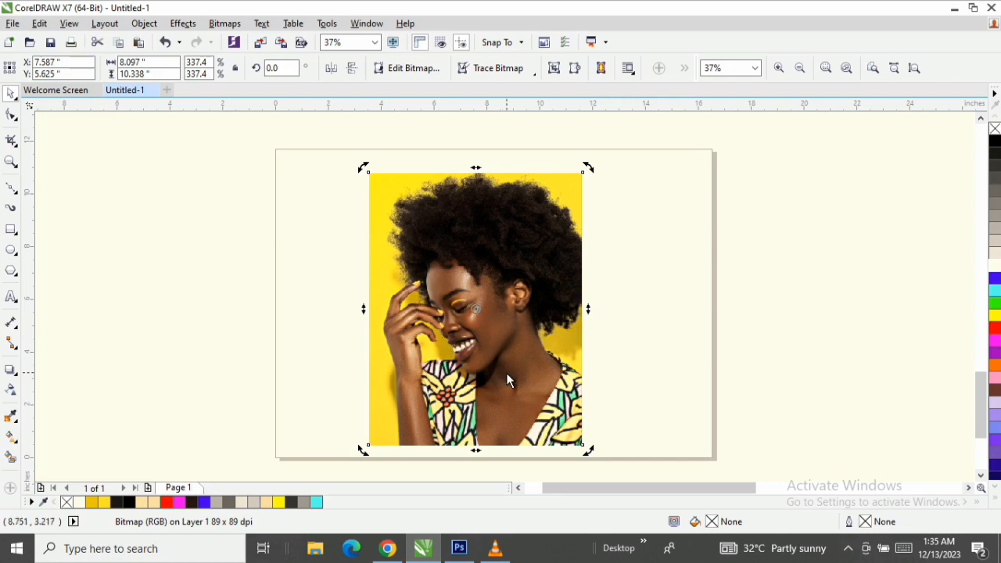
Move the photo slightly higher on the page and briefly open it for bitmap editing in Corel PHOTO-PAINT
click(637, 255)
drag(460, 239, 461, 224)
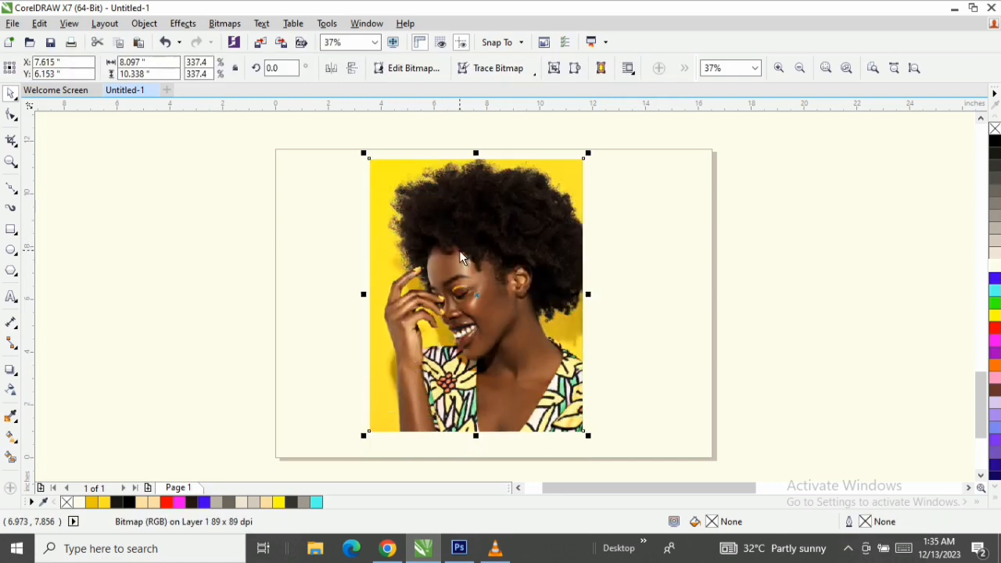
click(415, 69)
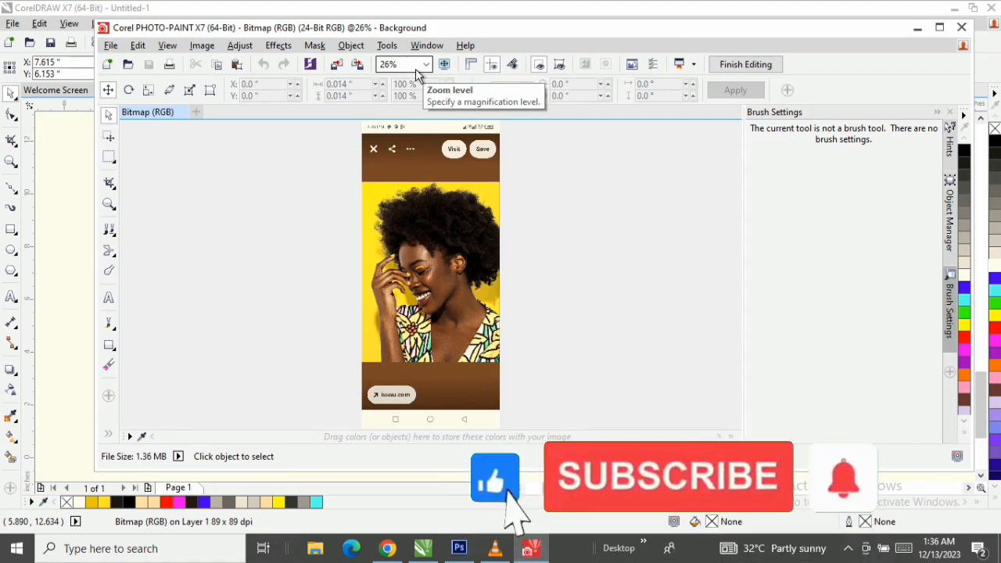
click(963, 28)
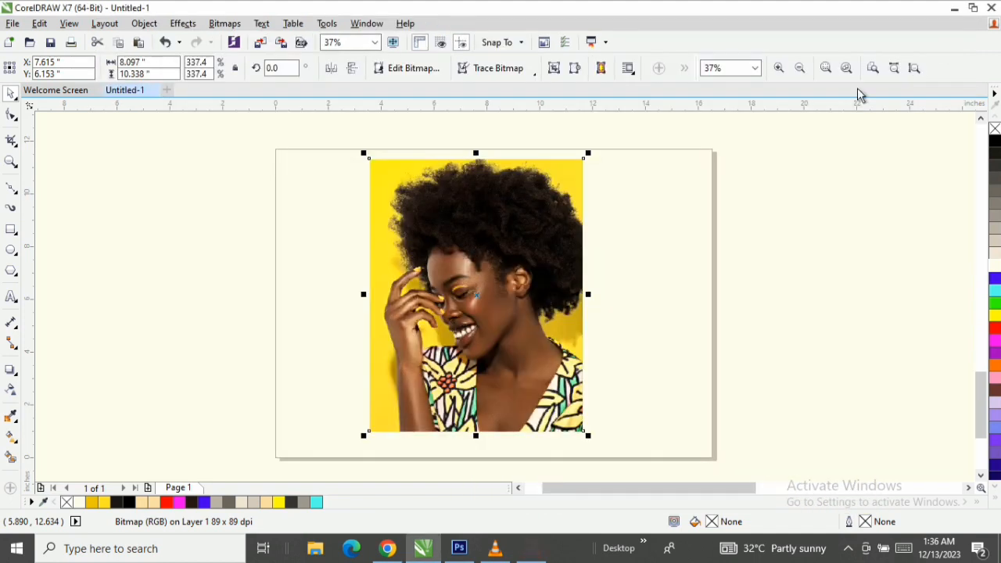
Convert the photo to a 300 dpi CMYK Color (32-bit) bitmap with anti-aliasing and a transparent background
click(225, 23)
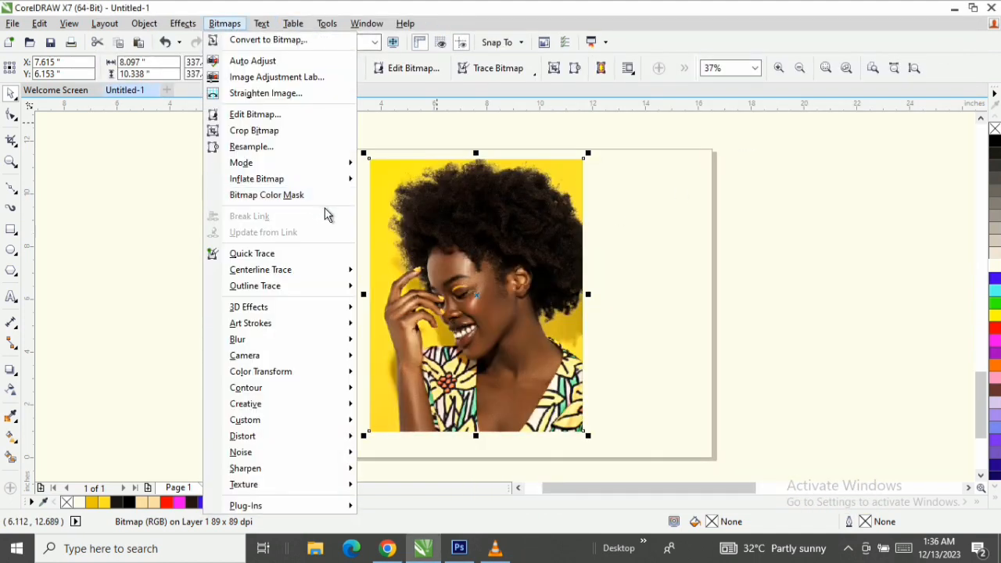
click(284, 39)
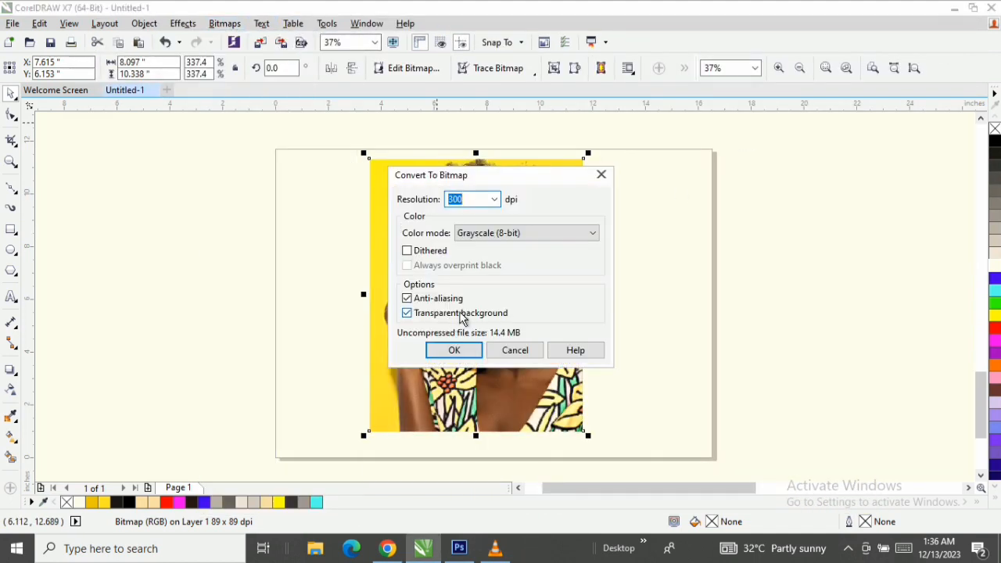
click(523, 233)
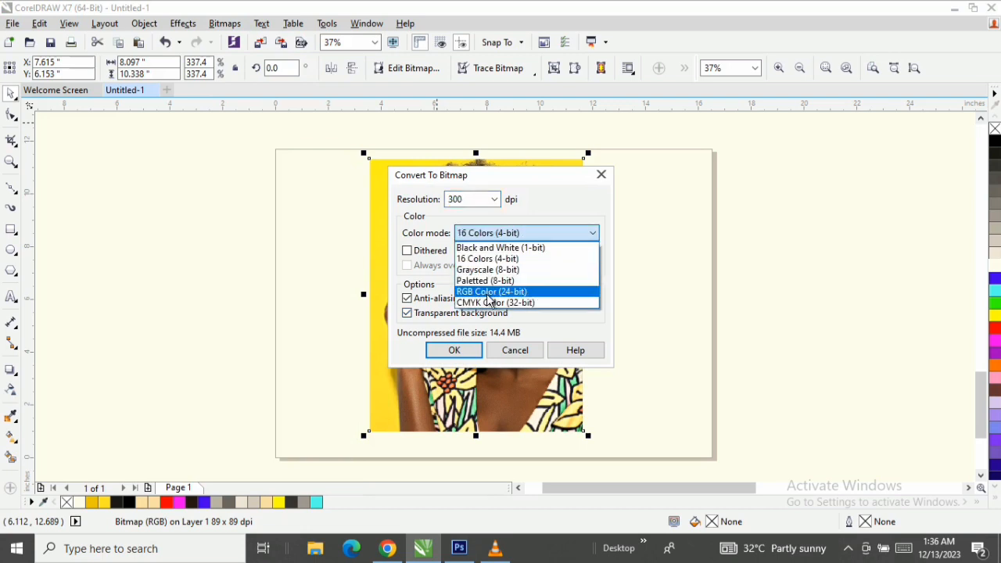
click(488, 303)
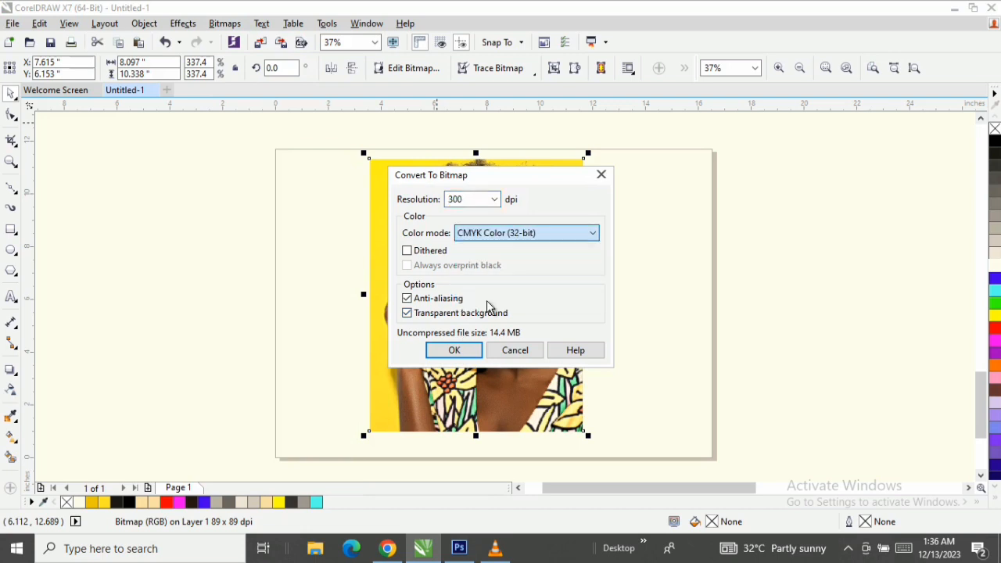
click(454, 350)
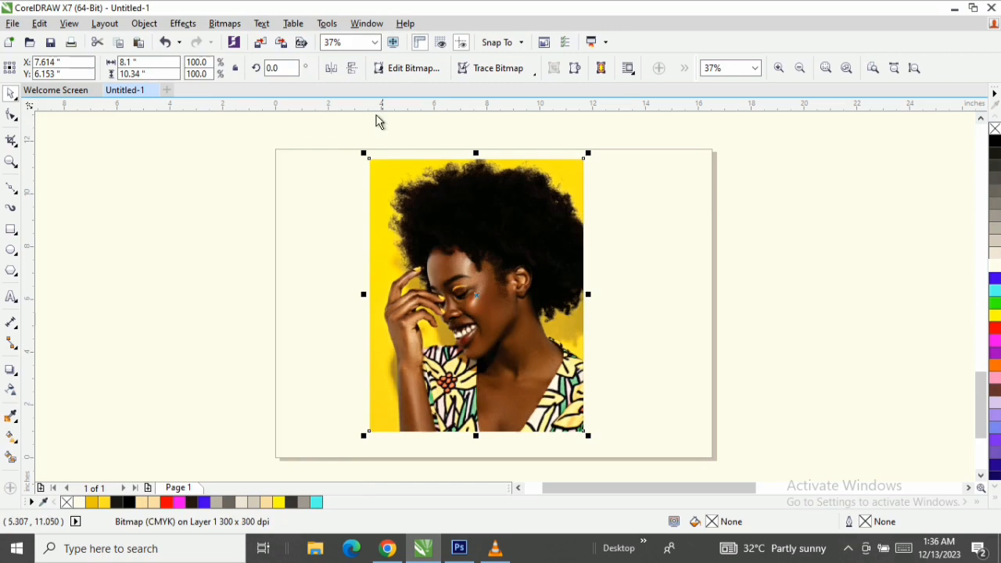
Open the converted photo in Corel PHOTO-PAINT for editing and start the Cutout Lab on it
click(415, 69)
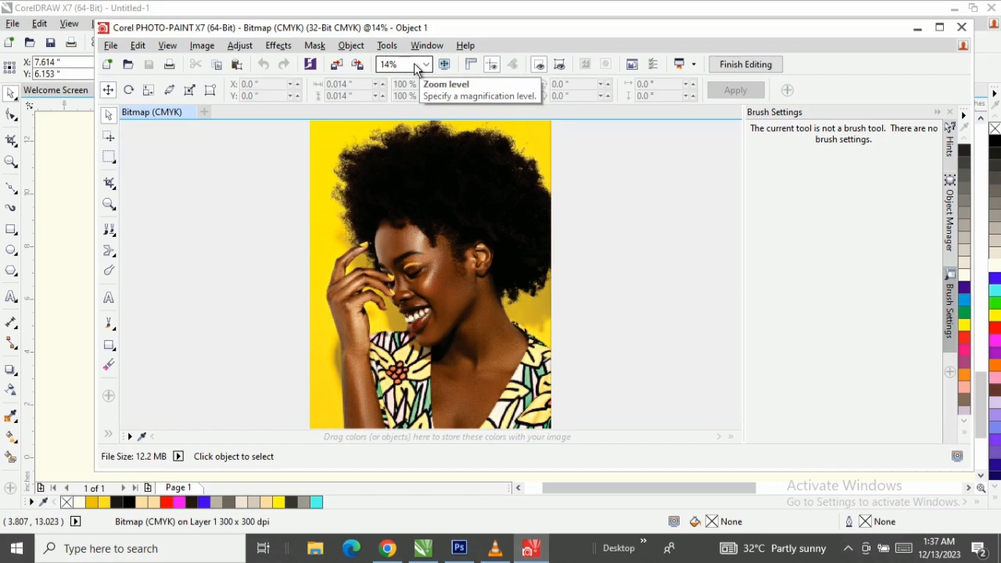
click(208, 48)
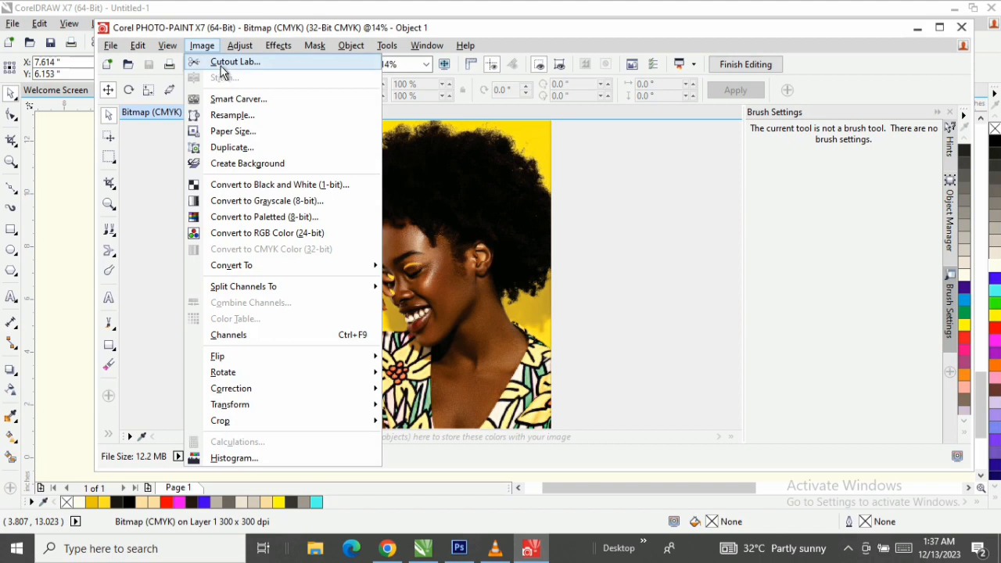
click(222, 62)
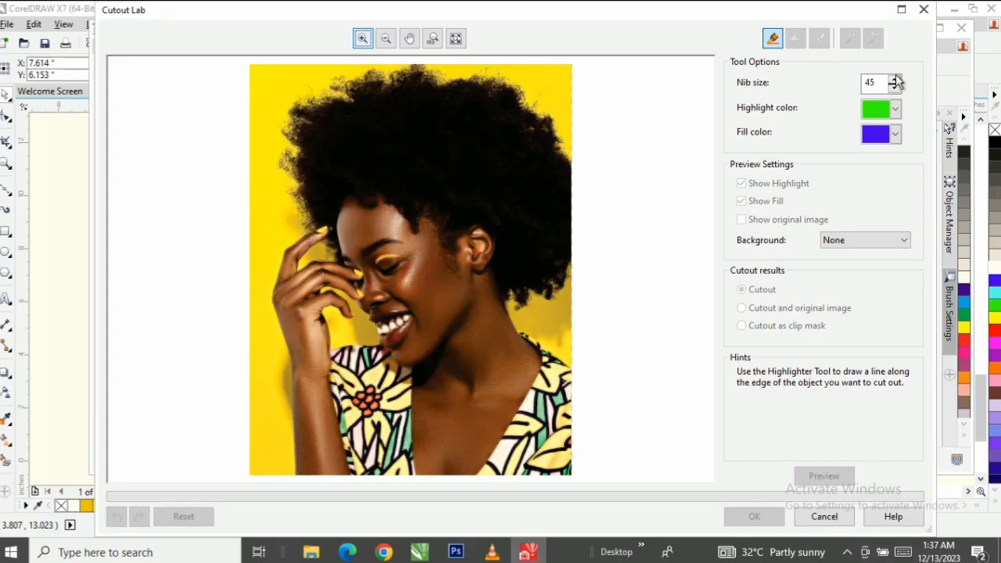
Try Highlighter nib sizes of 999 and 100
click(852, 205)
click(852, 205)
click(895, 82)
click(895, 82)
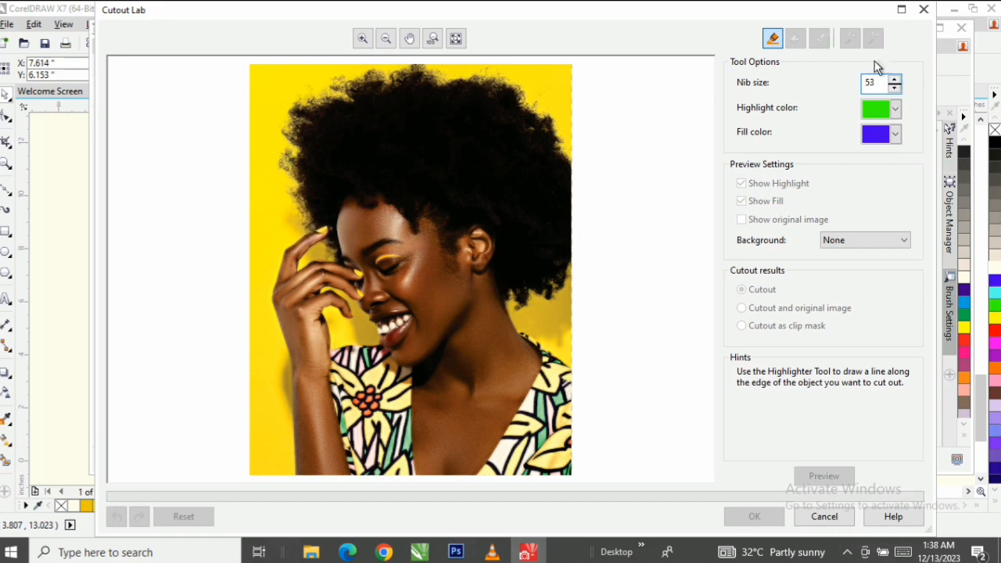
click(895, 79)
click(895, 79)
click(895, 80)
click(895, 79)
click(895, 80)
click(895, 79)
click(895, 89)
click(895, 88)
click(895, 88)
click(895, 89)
drag(880, 83, 827, 82)
text(1000)
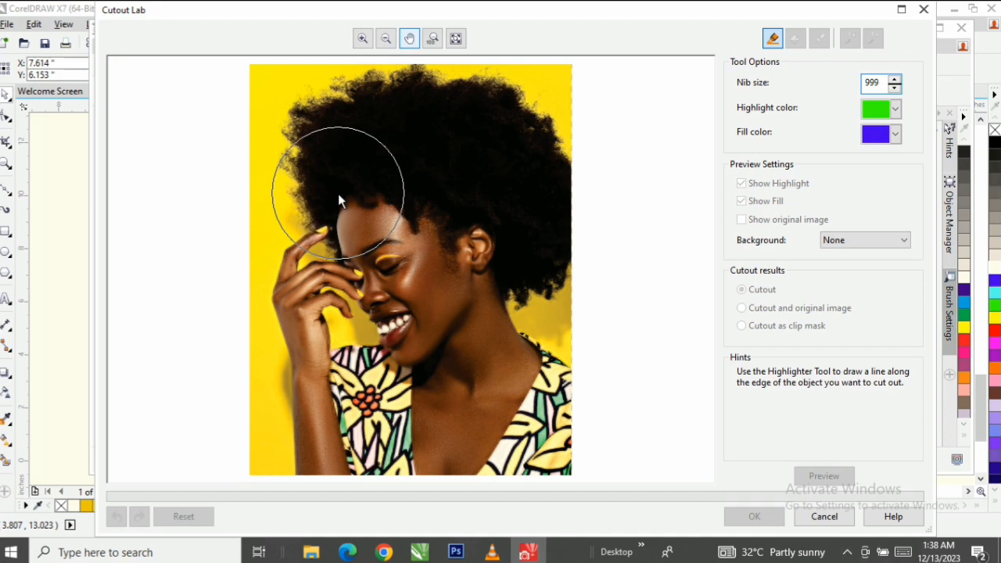
double_click(871, 82)
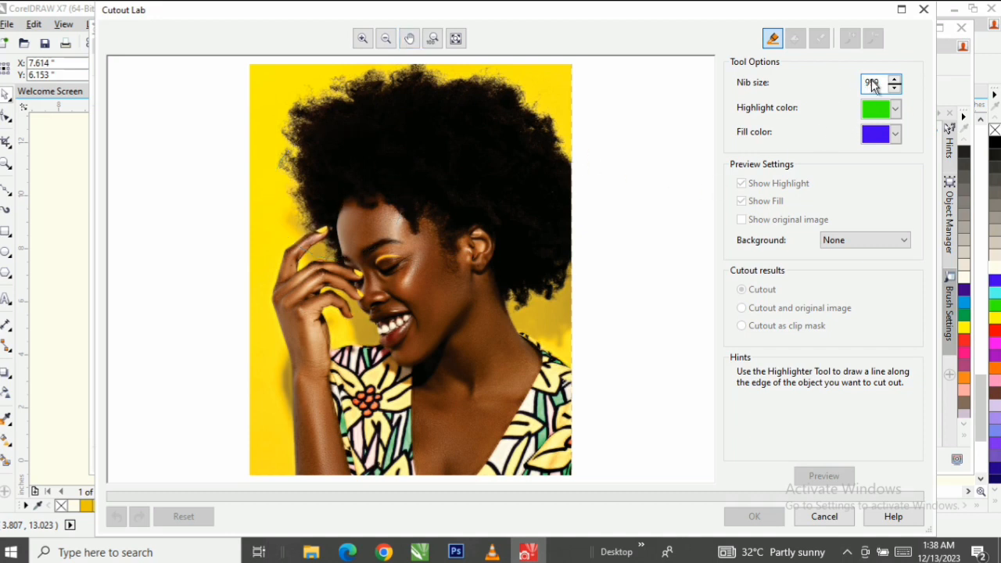
text(100)
Set the nib size to 200 and highlight the woman's entire outline, including hair, hand, gaps beside the face and lower edge
double_click(874, 82)
text(200)
drag(570, 360, 542, 338)
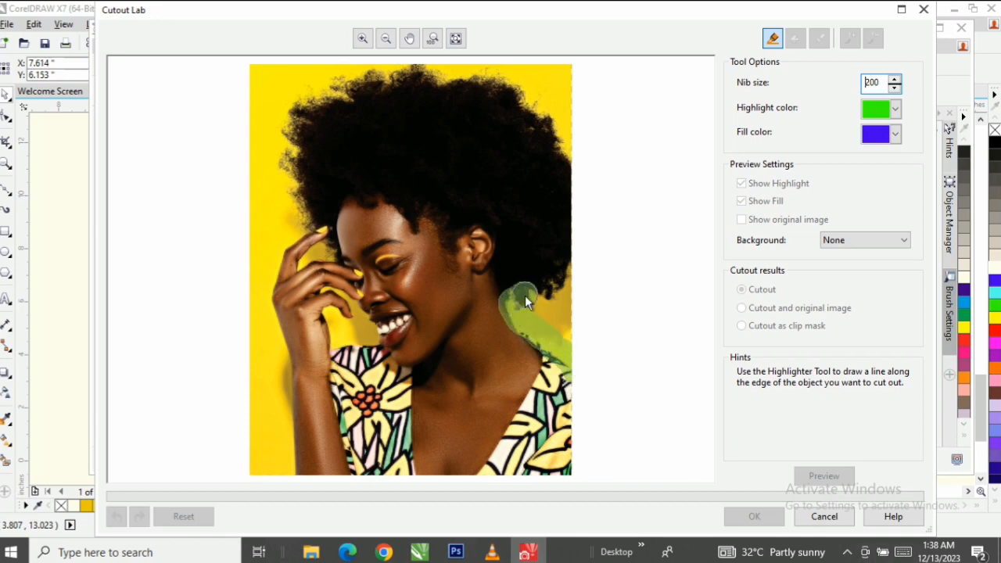
drag(549, 294, 572, 269)
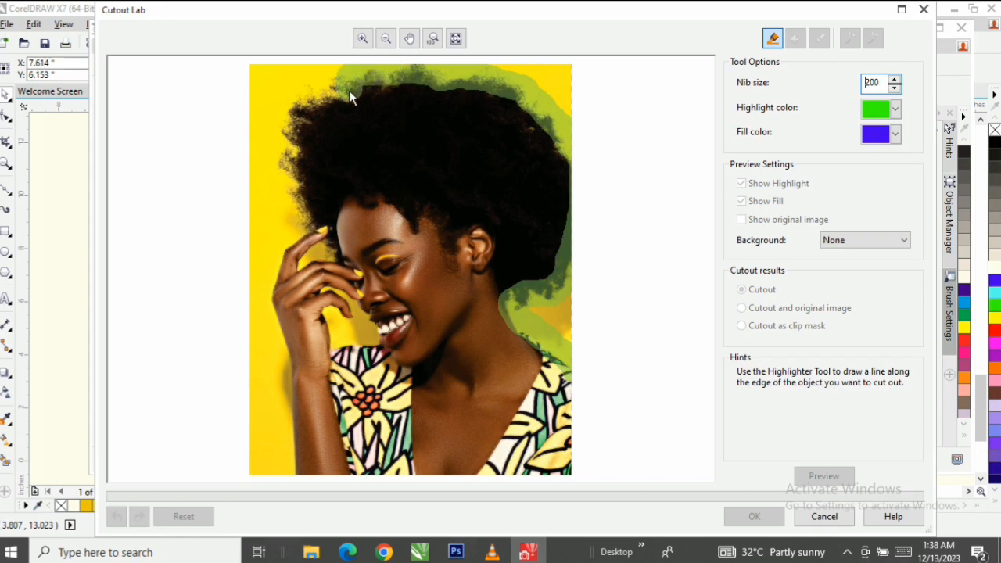
mouse_move(349, 95)
mouse_down()
mouse_move(307, 97)
mouse_move(299, 107)
mouse_move(303, 211)
mouse_up()
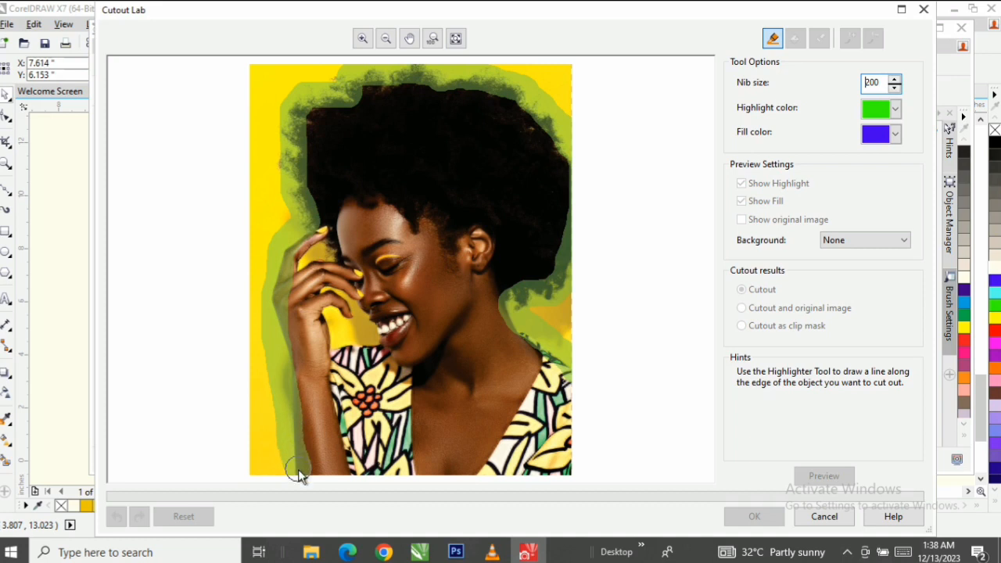
mouse_move(298, 473)
mouse_down()
mouse_move(352, 489)
mouse_move(545, 491)
mouse_move(581, 477)
mouse_move(571, 436)
mouse_move(578, 351)
mouse_up()
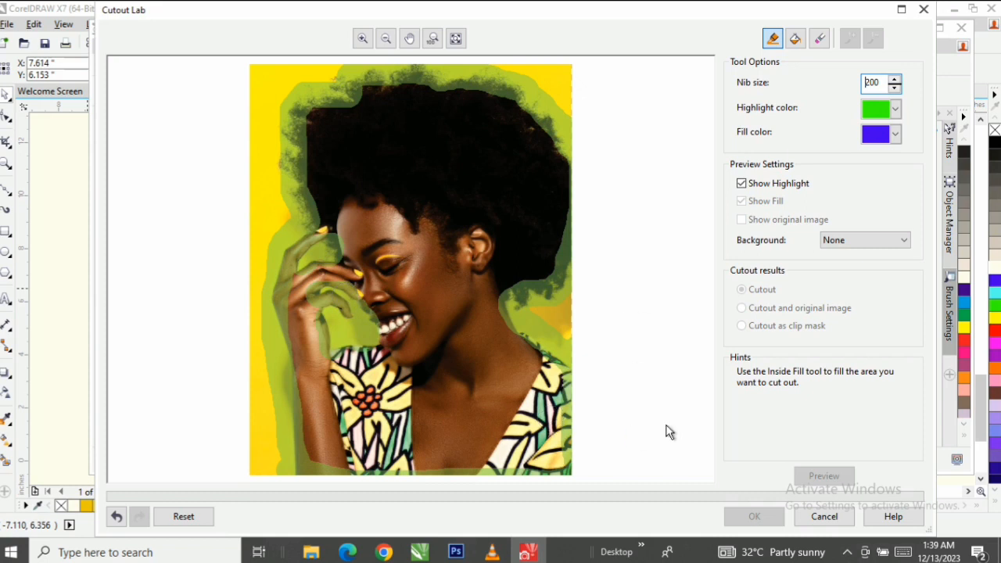
Fill the woman's figure inside the highlighted outline with the Inside Fill tool and preview the cutout
scroll(688, 391, down, 2)
scroll(458, 290, up, 2)
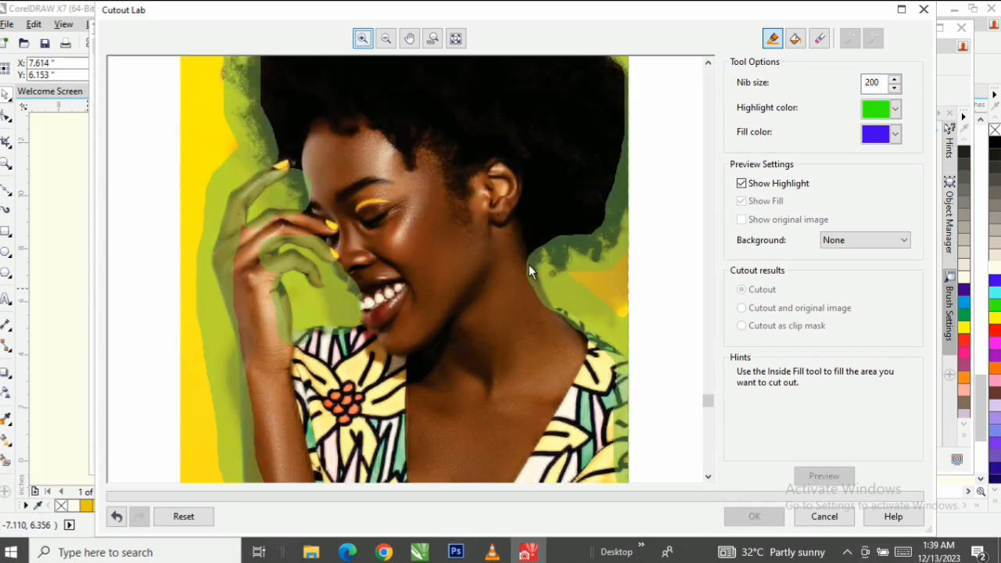
click(796, 39)
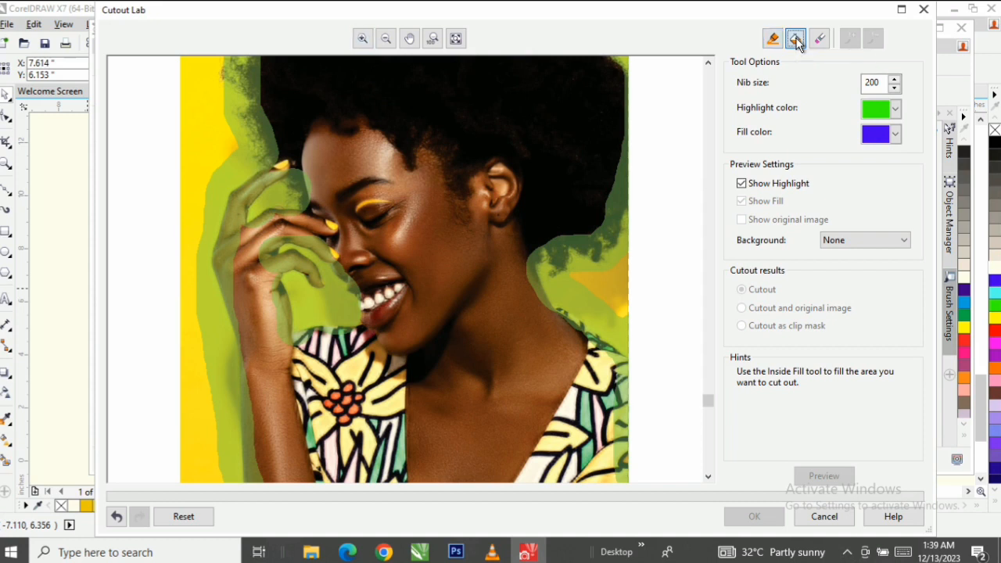
click(453, 195)
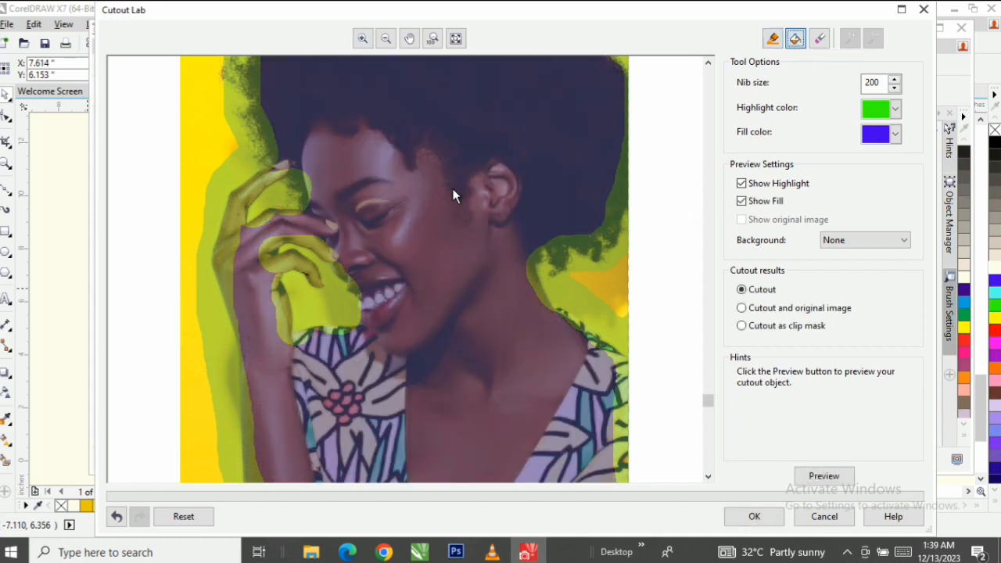
scroll(450, 191, down, 2)
scroll(450, 191, up, 2)
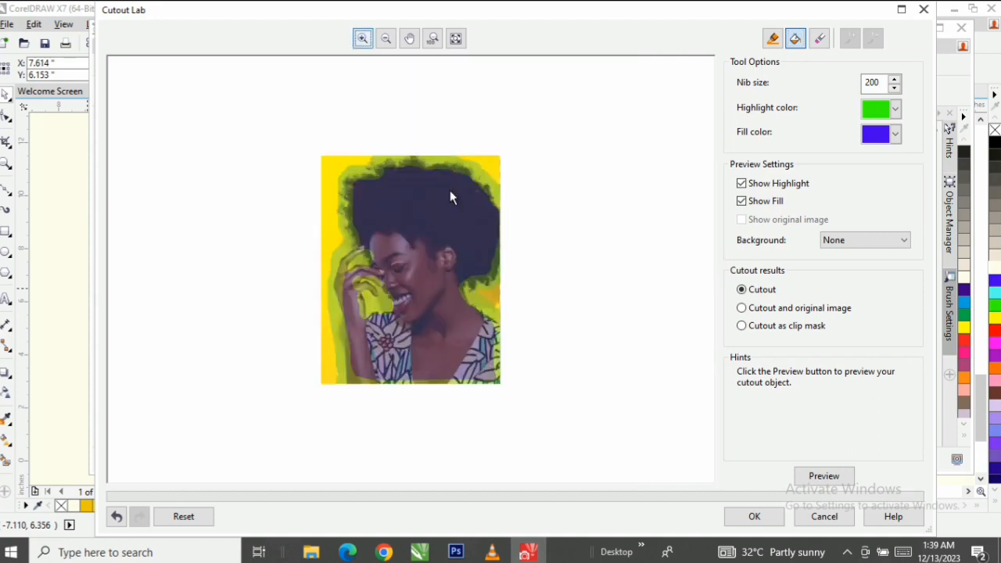
scroll(450, 197, down, 2)
scroll(495, 273, up, 2)
scroll(495, 278, down, 2)
click(823, 475)
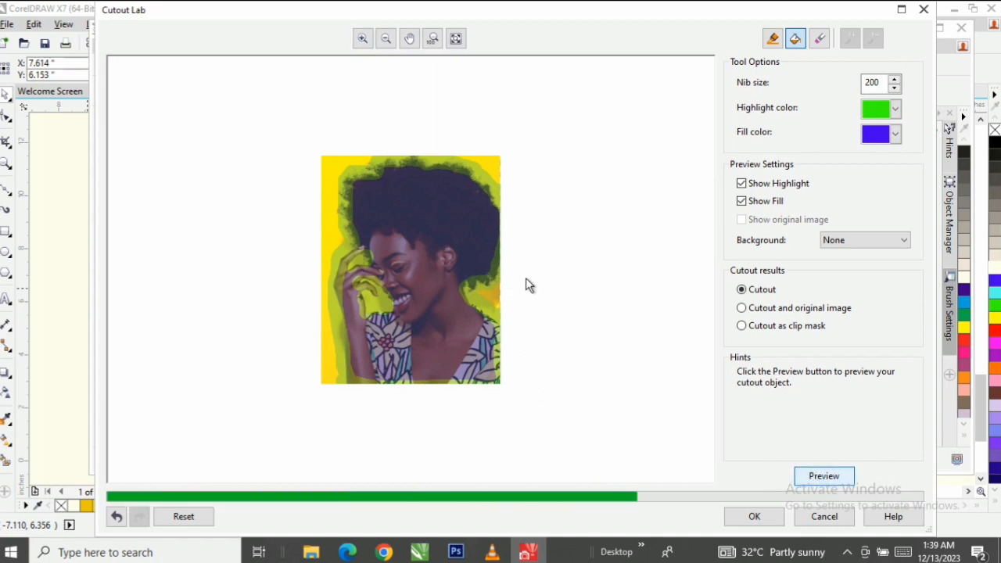
Examine the cutout preview along the hair, the hand and the gap between the fingers and mouth
scroll(398, 258, up, 2)
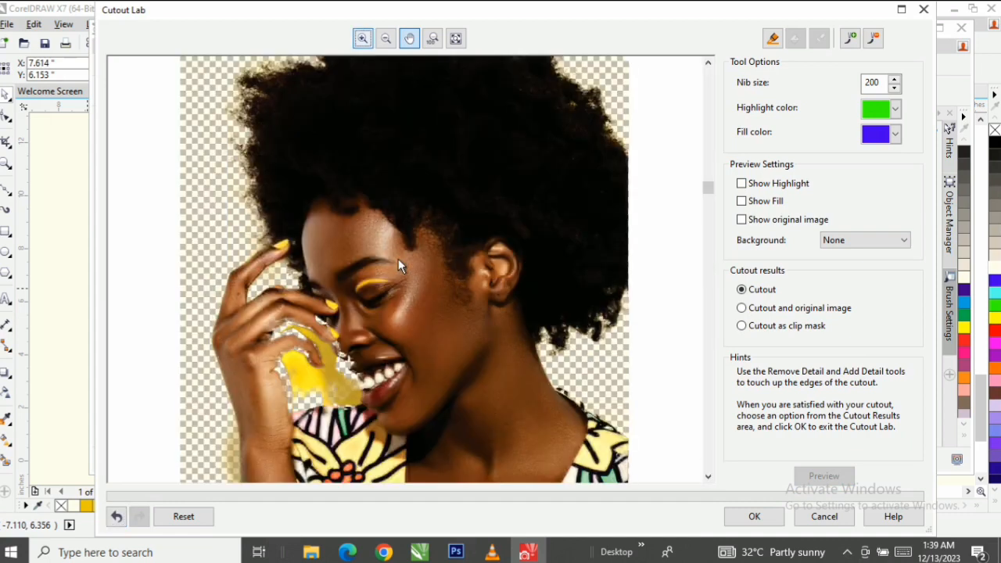
scroll(412, 294, down, 2)
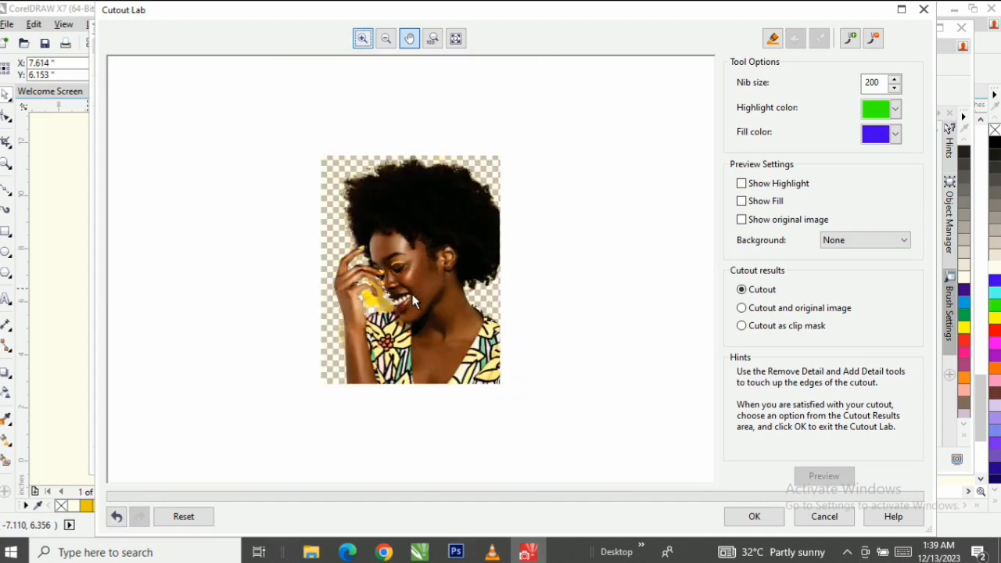
scroll(412, 294, up, 2)
scroll(413, 303, down, 2)
scroll(440, 250, up, 2)
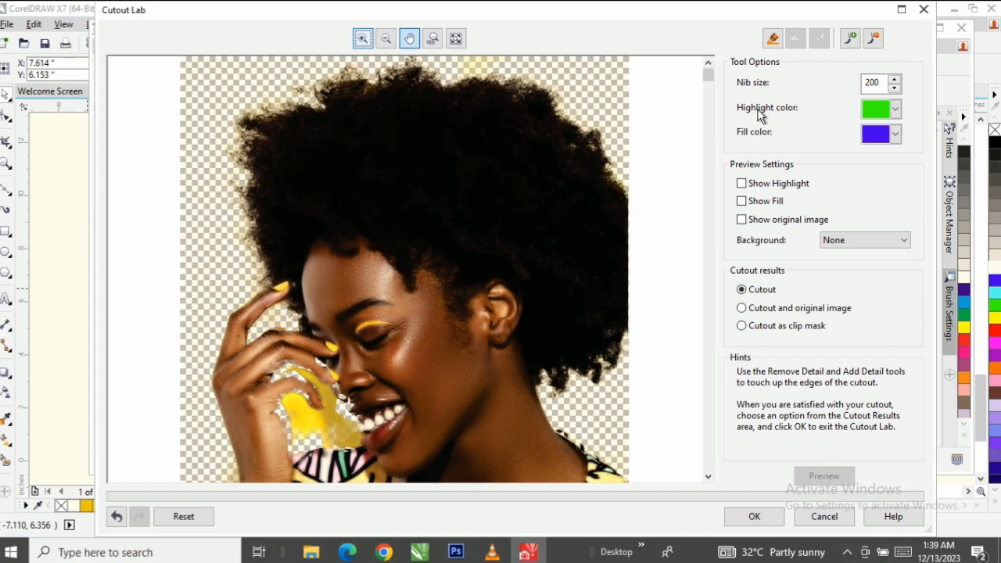
click(338, 421)
scroll(371, 272, down, 1)
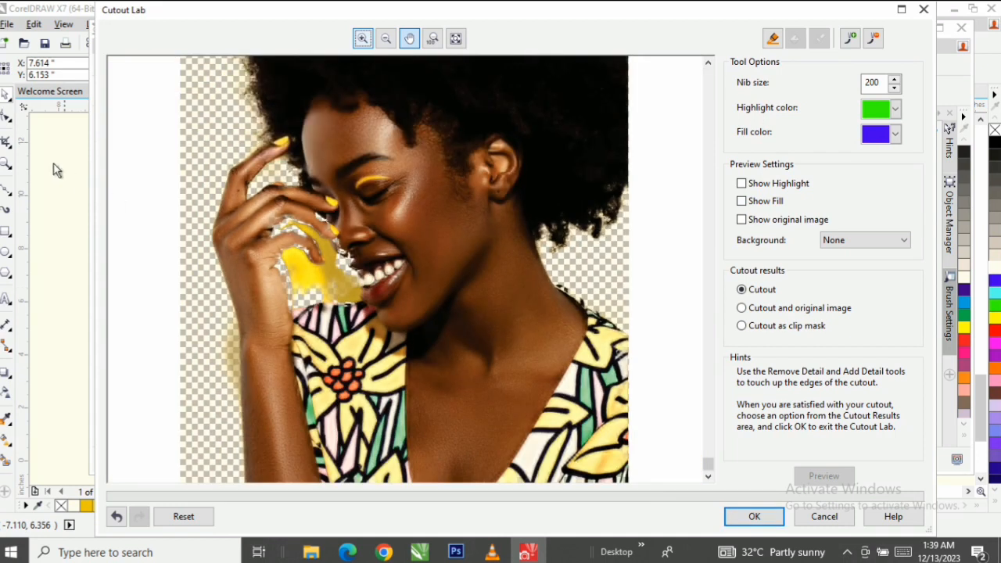
click(3, 95)
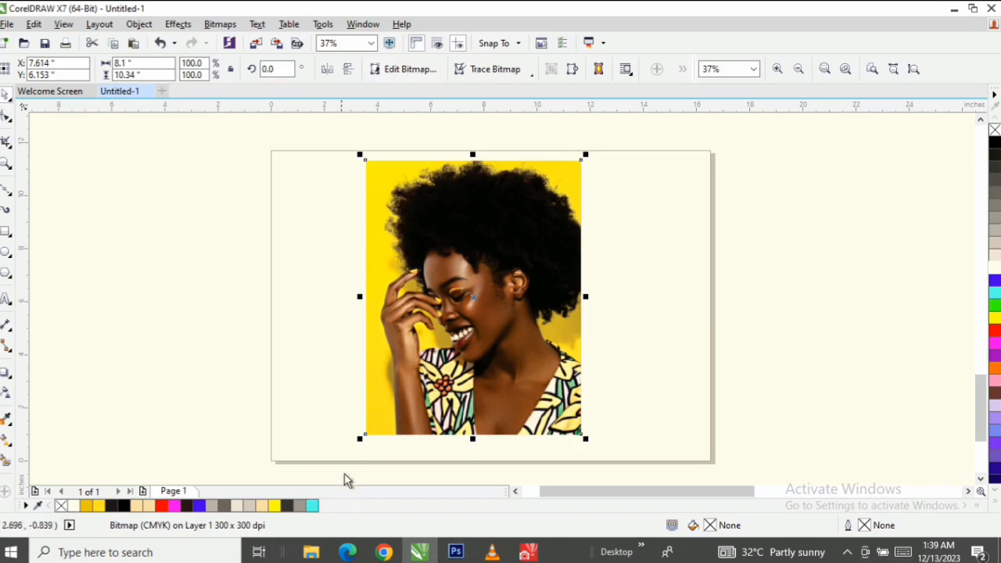
click(528, 552)
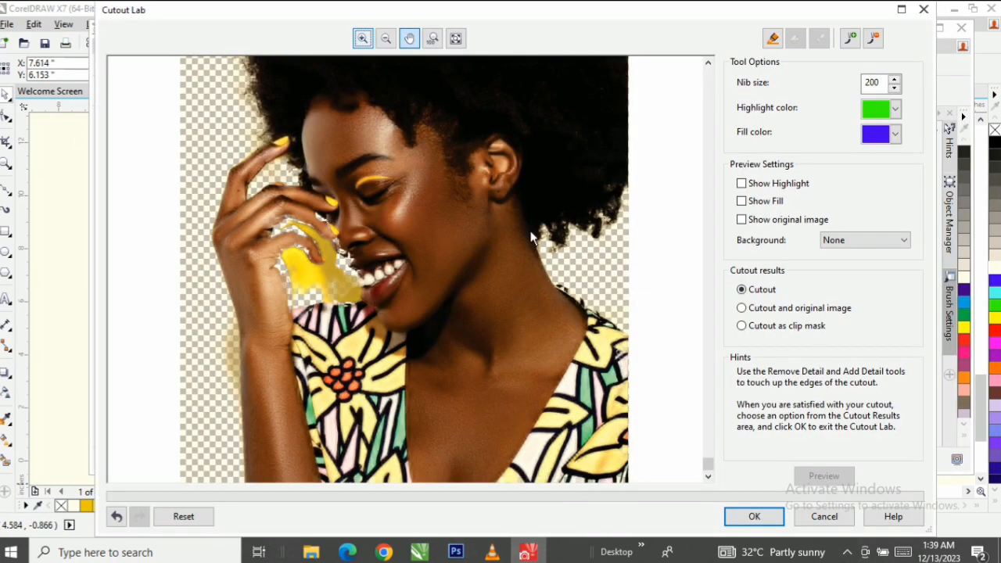
Extend the highlight over the leftover yellow background between the fingers and mouth
scroll(530, 231, up, 1)
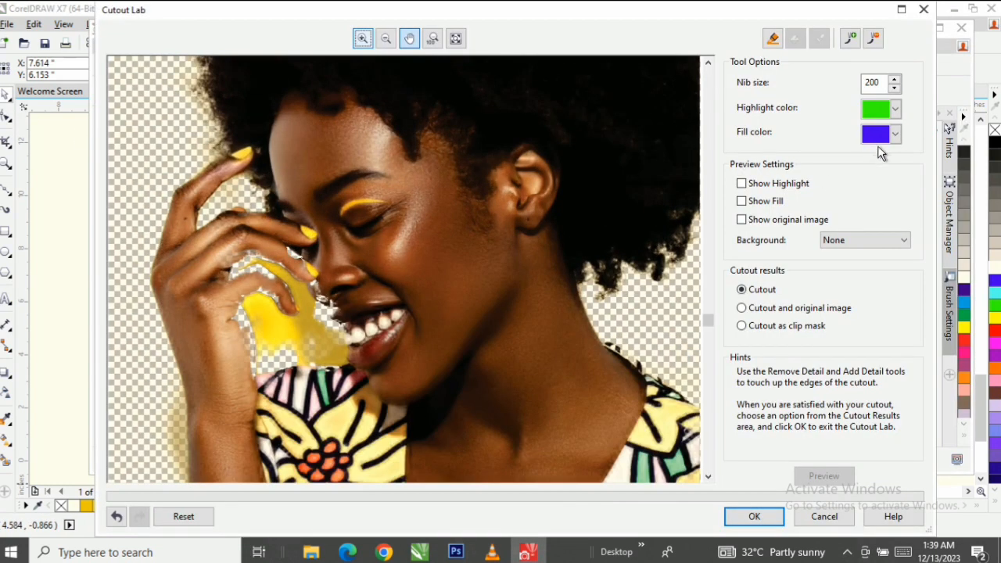
click(772, 38)
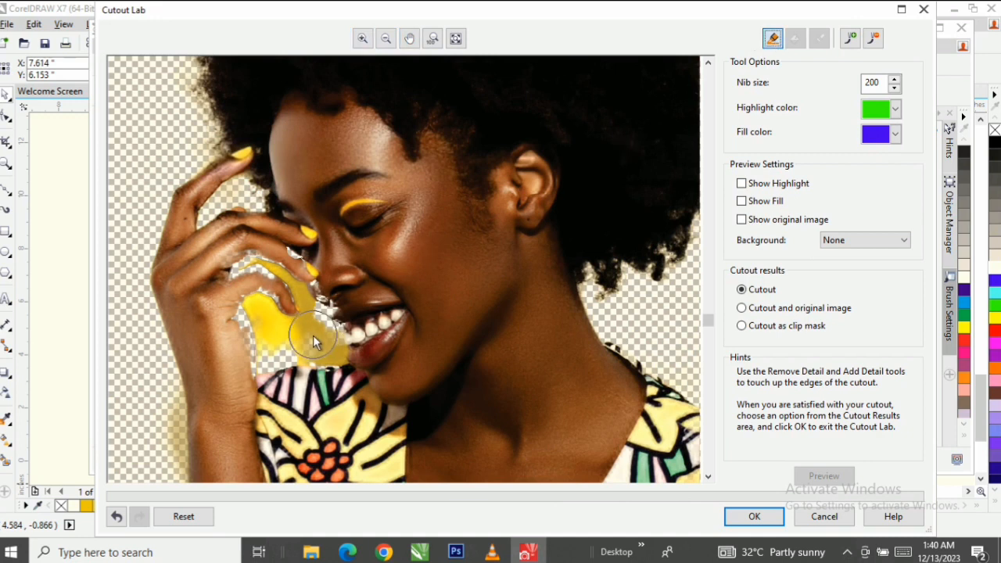
click(310, 337)
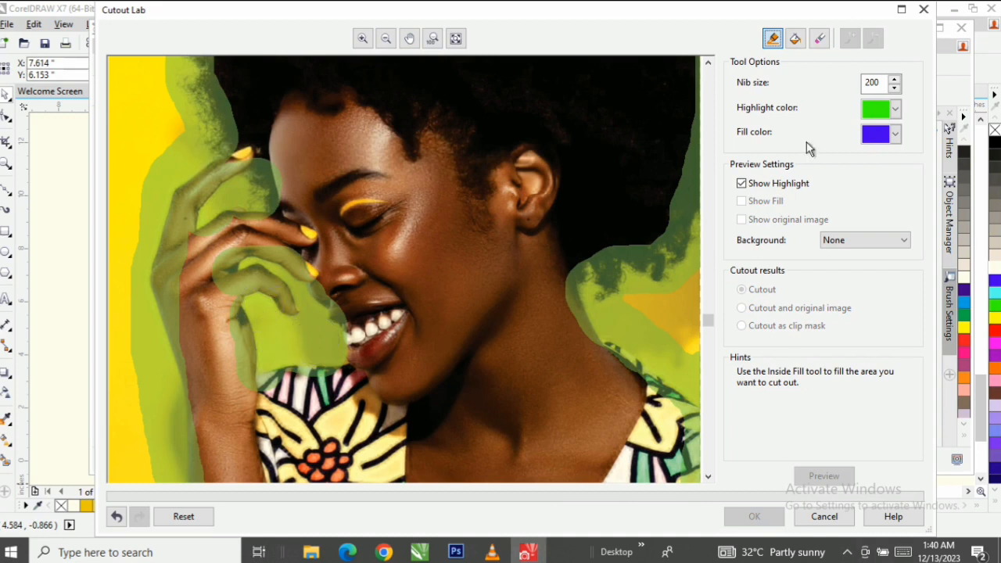
Refill the woman's figure inside the extended highlight and preview the updated cutout
click(797, 38)
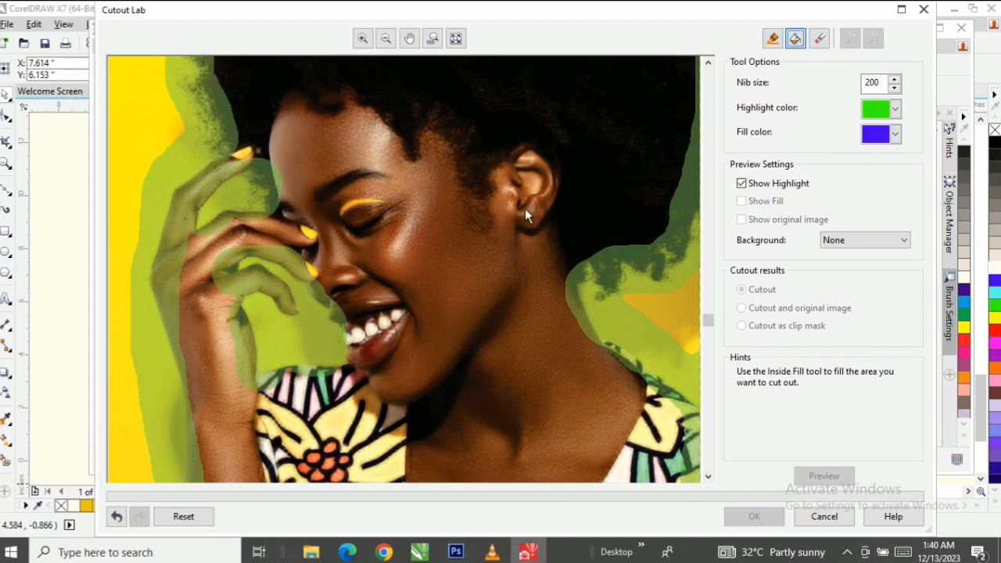
click(483, 239)
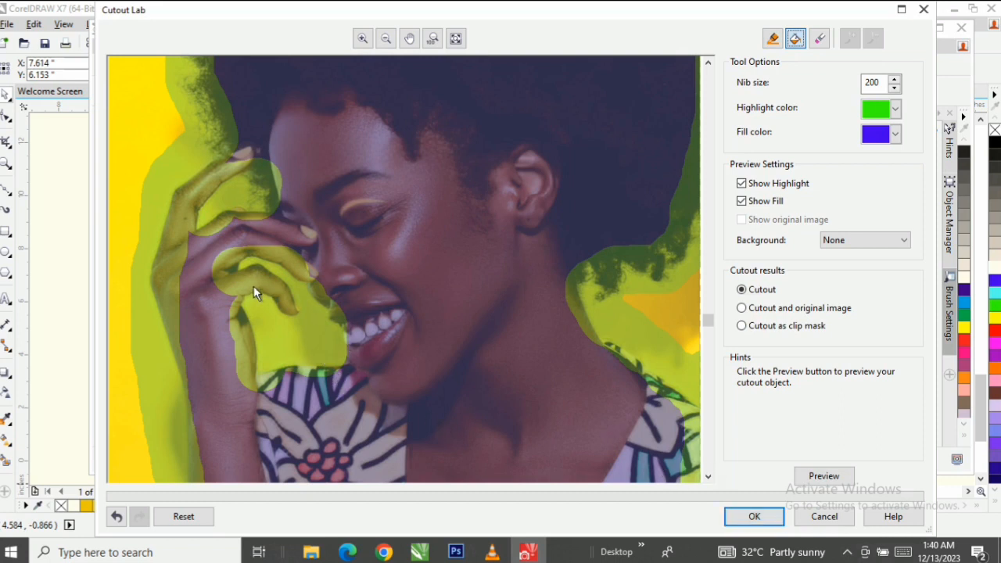
click(824, 476)
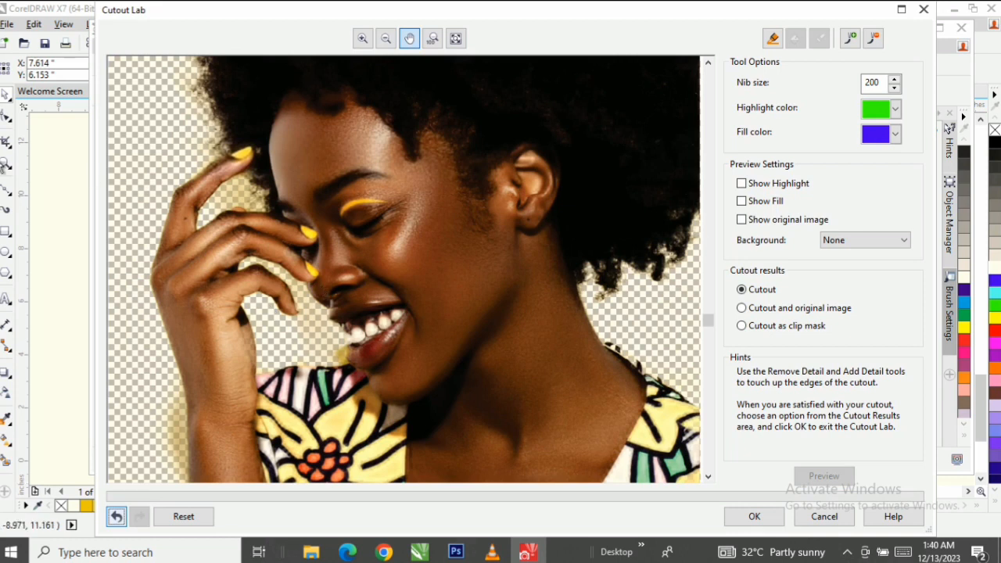
Switch to CorelDRAW and back to PHOTO-PAINT, and examine the Cutout Lab preview along the hair, face and hand
click(5, 163)
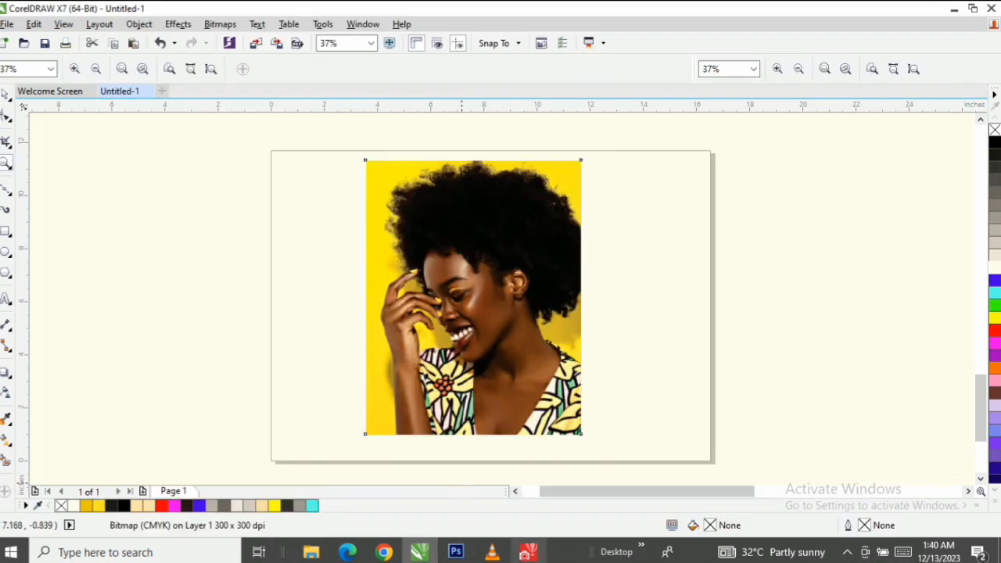
click(527, 551)
right_click(527, 551)
scroll(383, 245, down, 3)
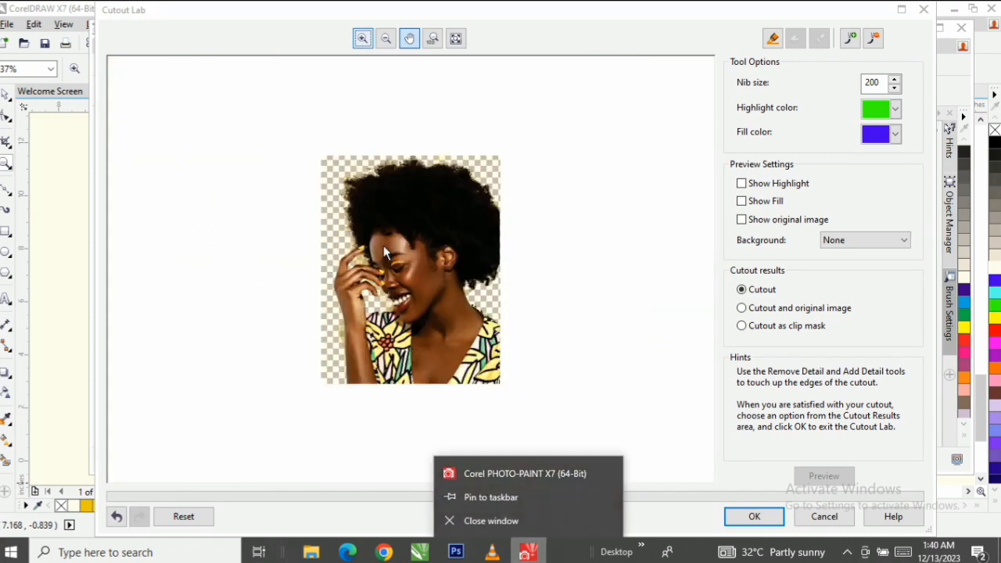
scroll(383, 246, up, 2)
scroll(383, 246, down, 2)
scroll(383, 245, up, 2)
scroll(383, 245, down, 2)
scroll(383, 251, up, 2)
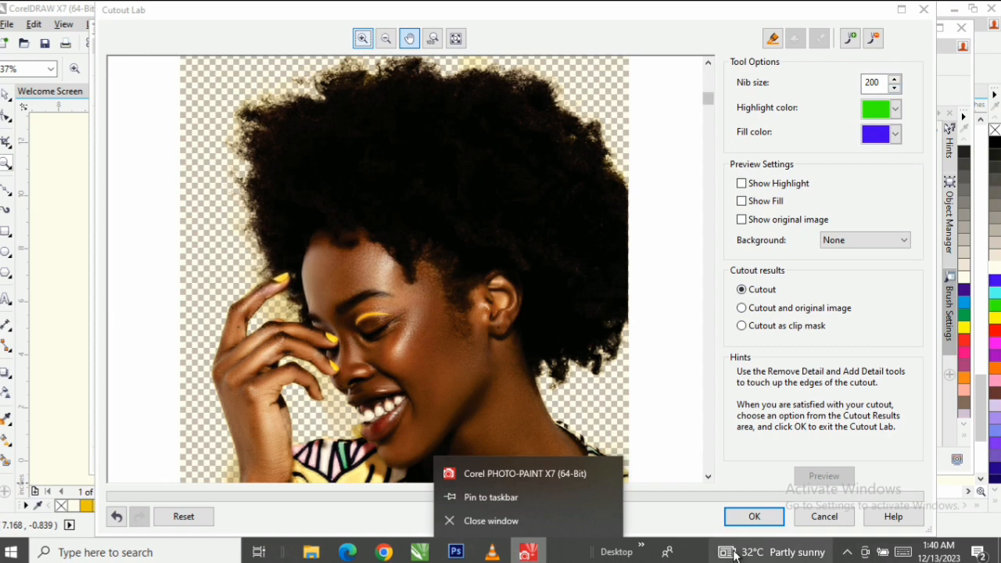
scroll(516, 348, down, 3)
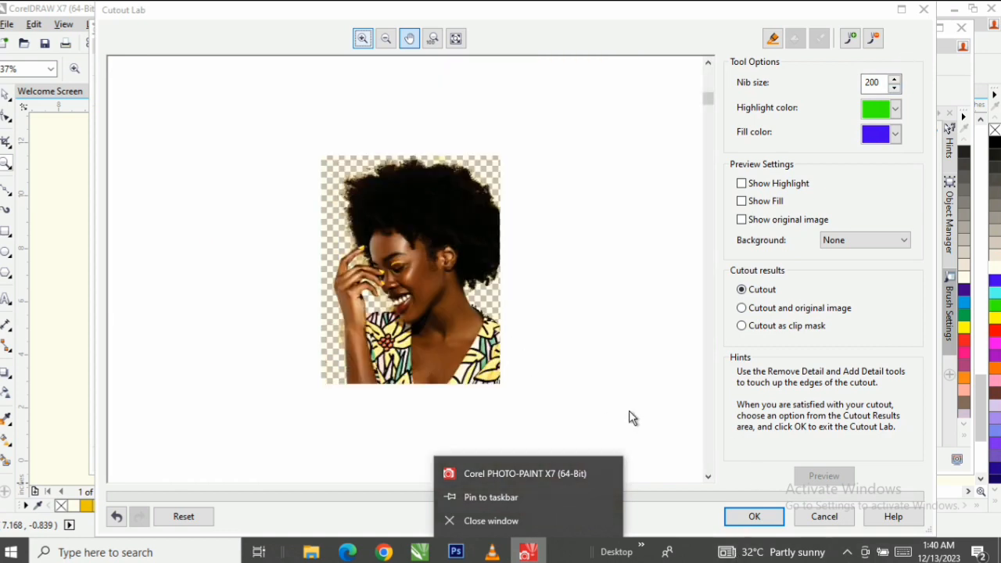
Accept the cutout, close PHOTO-PAINT and save the changes to the bitmap in CorelDRAW
click(764, 522)
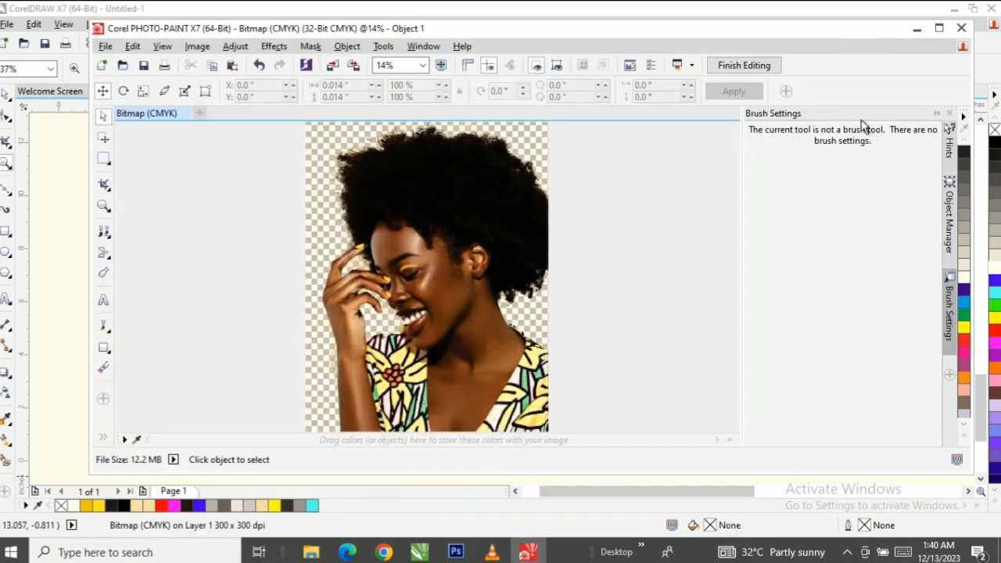
click(962, 32)
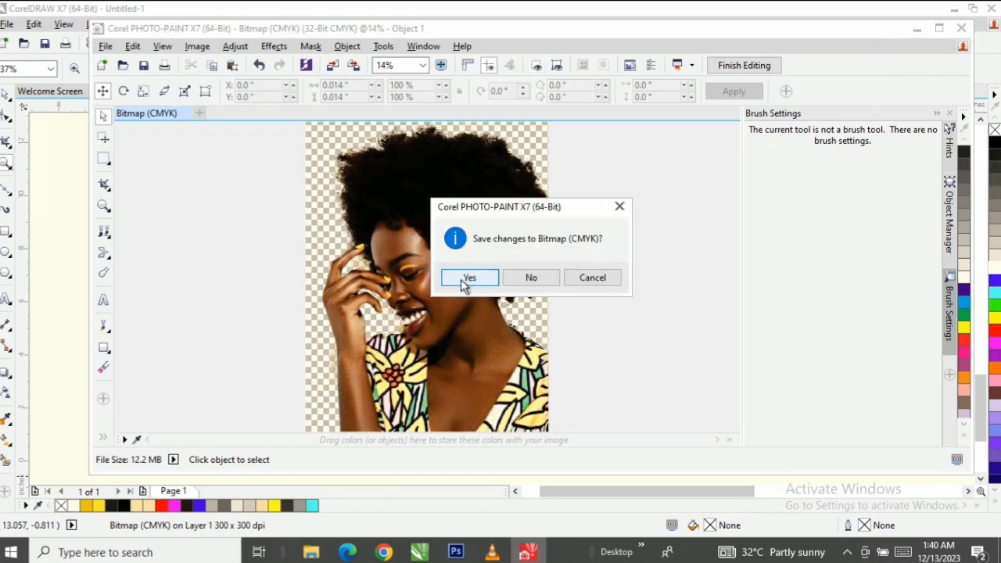
click(469, 280)
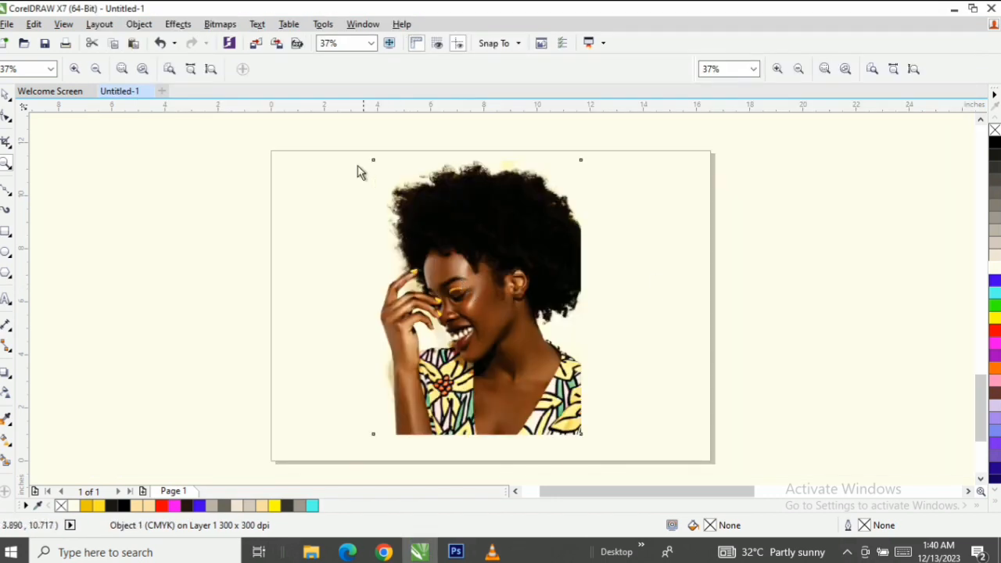
Inspect the cutout woman up close and add a page-sized rectangle behind her
drag(338, 143, 627, 440)
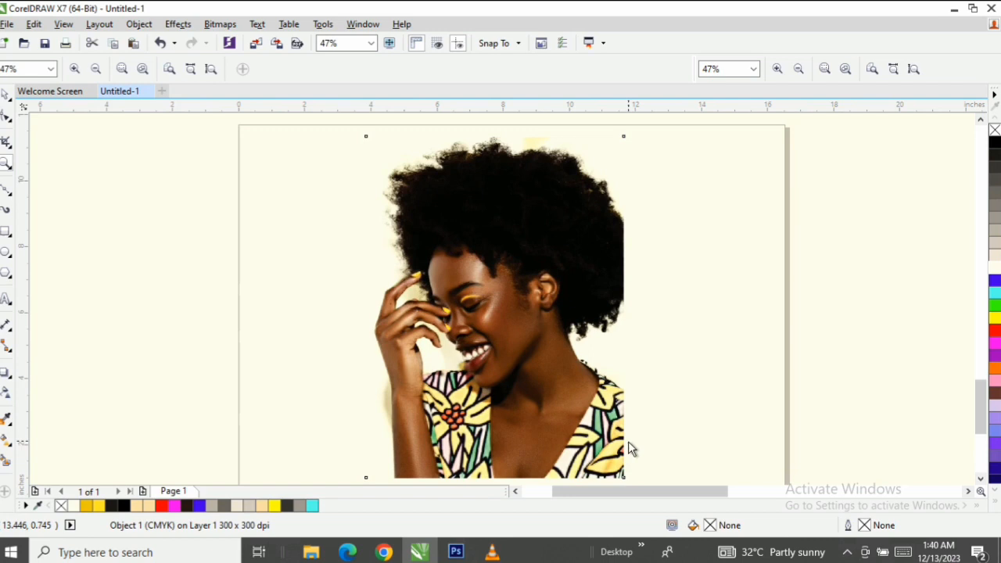
right_click(589, 357)
key(space)
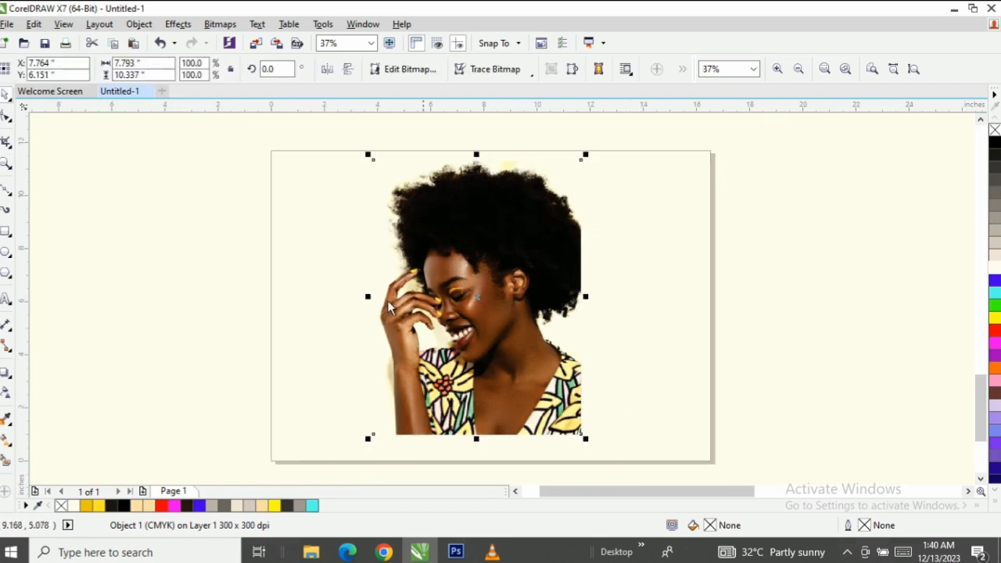
double_click(9, 231)
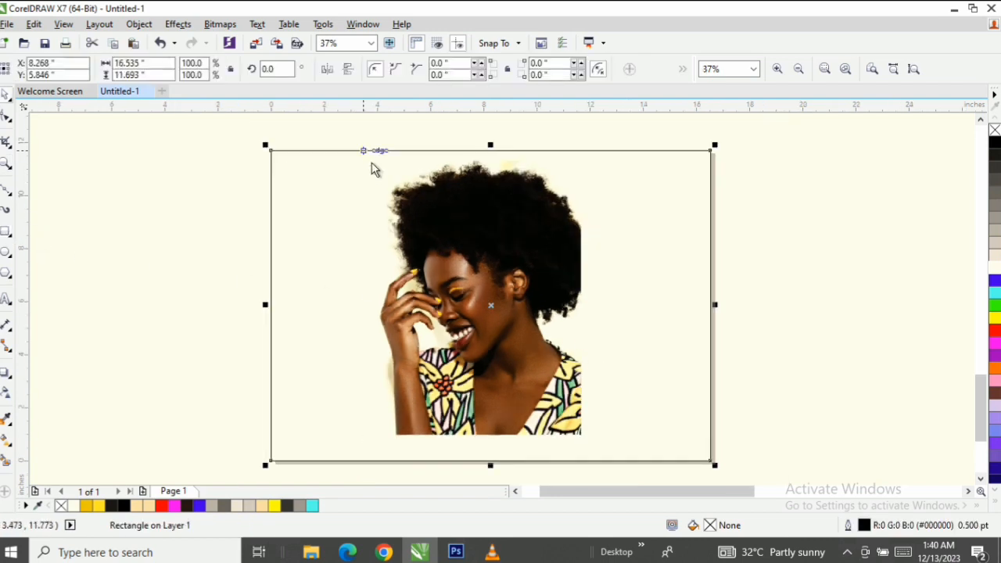
Test the cutout against red, yellow, blue, purple, orange, pink, lavender and dark blue fills on the background rectangle
click(996, 344)
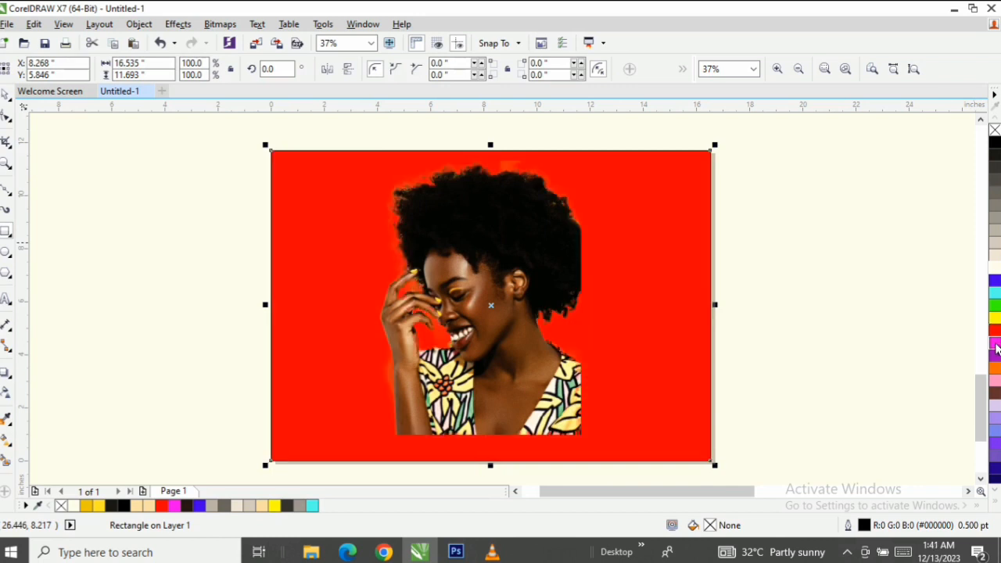
click(995, 318)
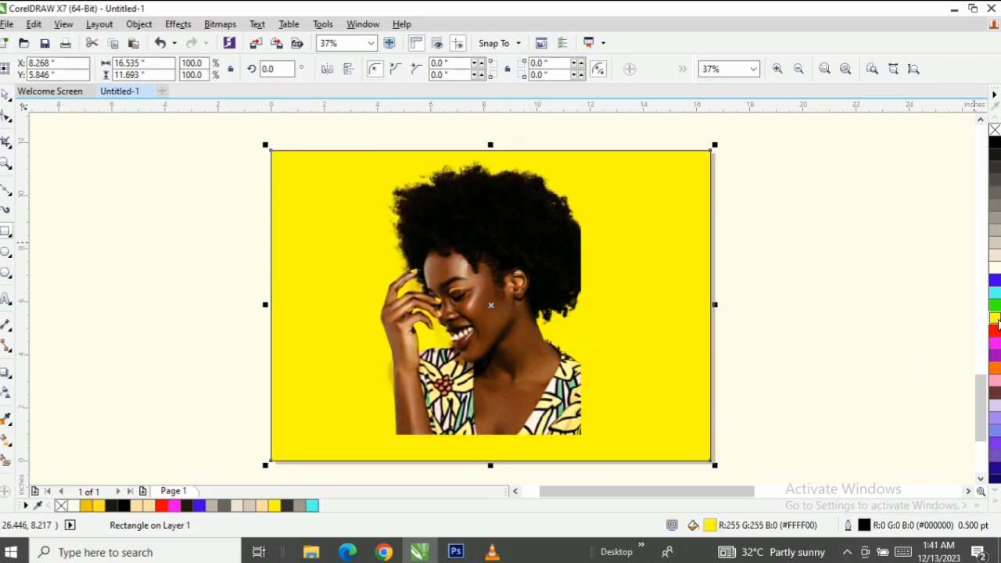
click(995, 280)
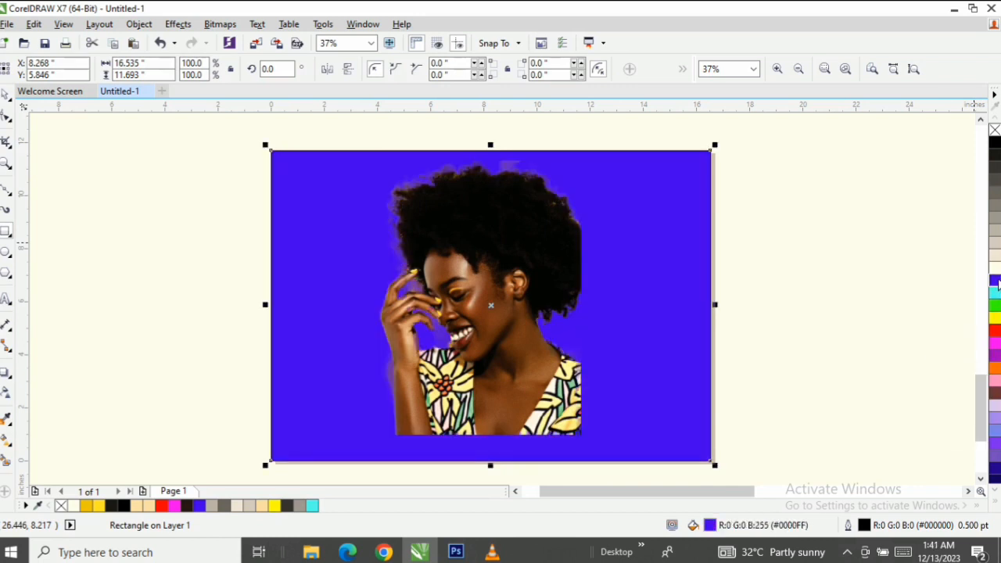
click(995, 355)
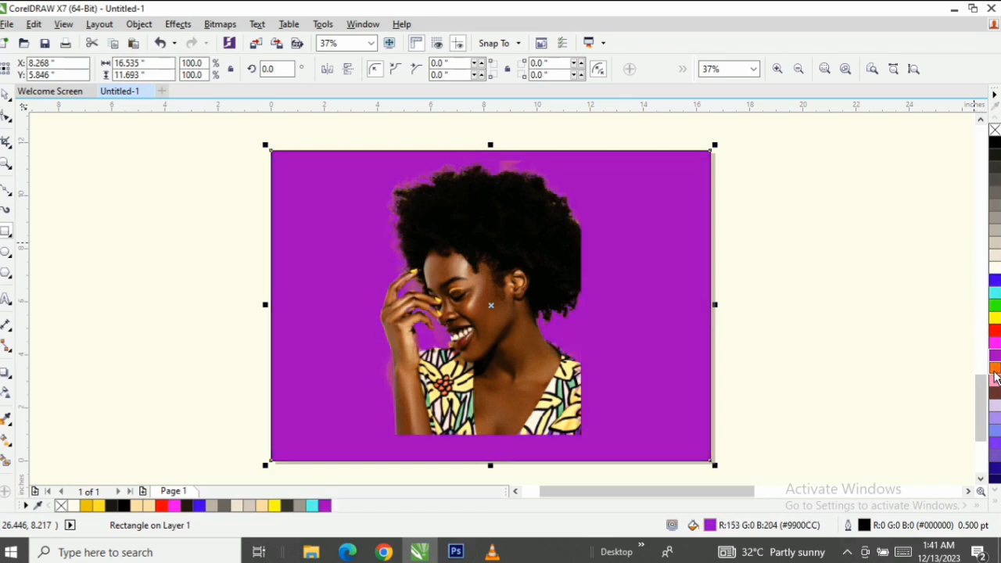
click(994, 371)
click(995, 391)
click(995, 418)
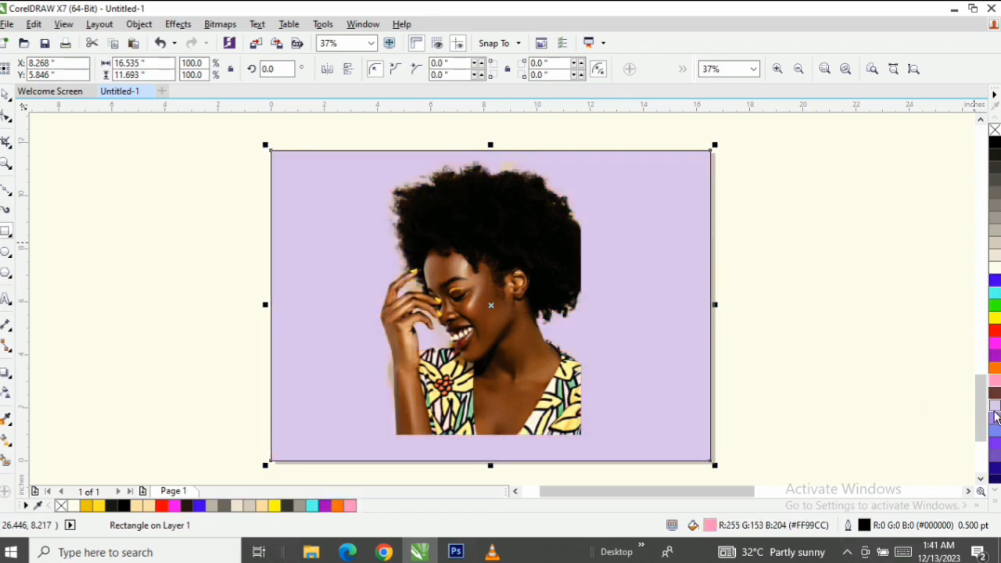
click(995, 444)
click(995, 455)
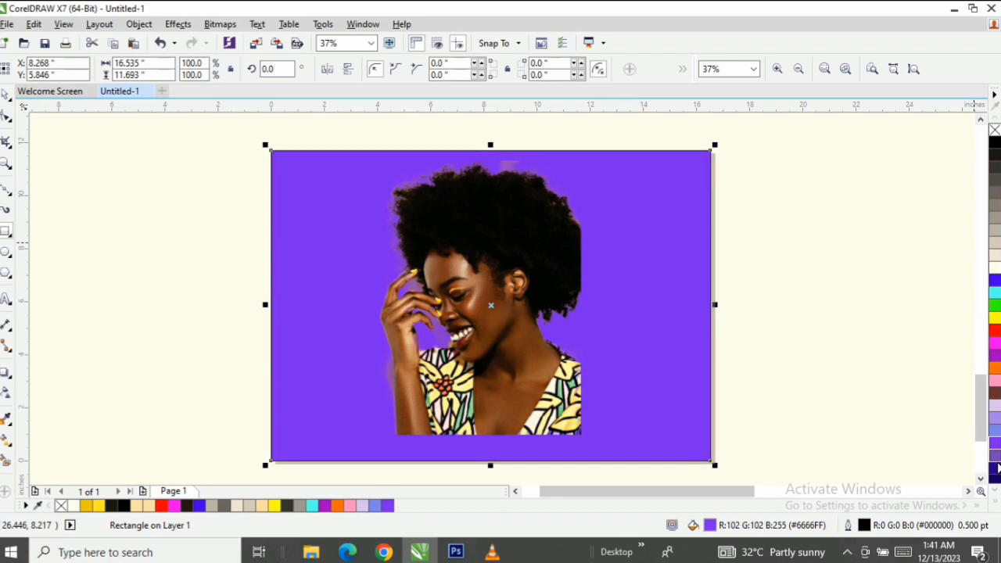
click(996, 467)
click(995, 472)
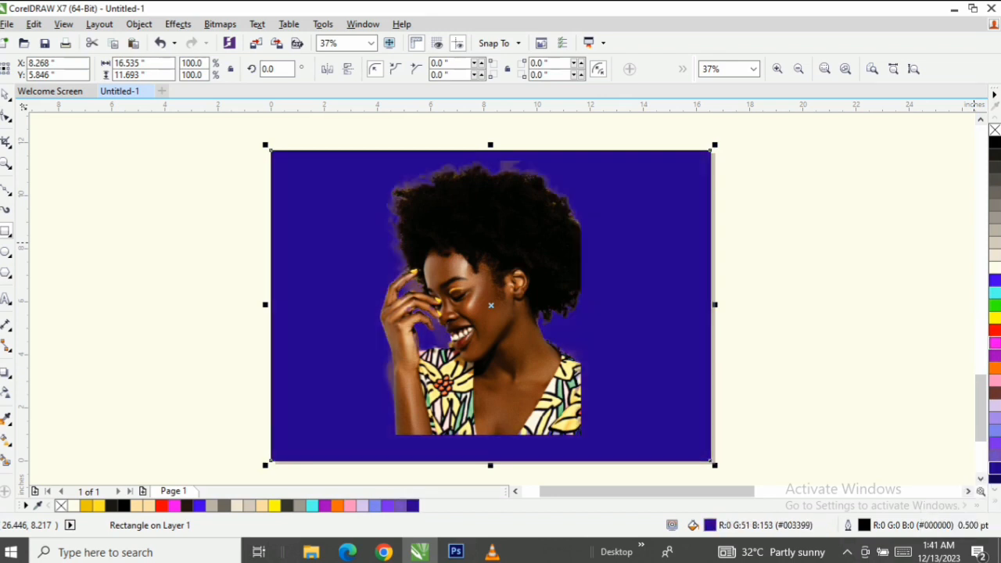
Compare yellow and blue fills on the background rectangle, keep yellow (#FFFF00) and deselect it
click(995, 317)
click(995, 280)
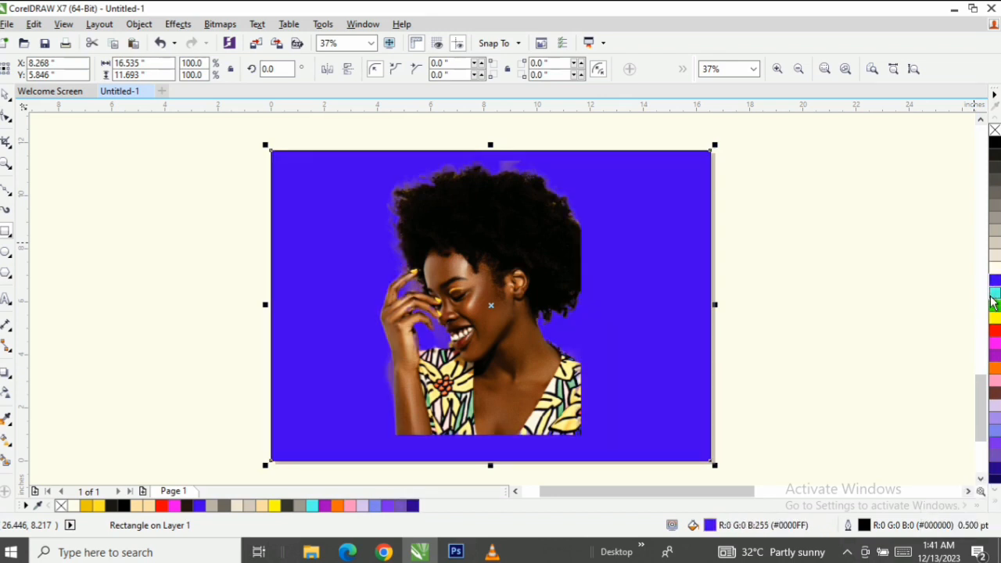
click(994, 318)
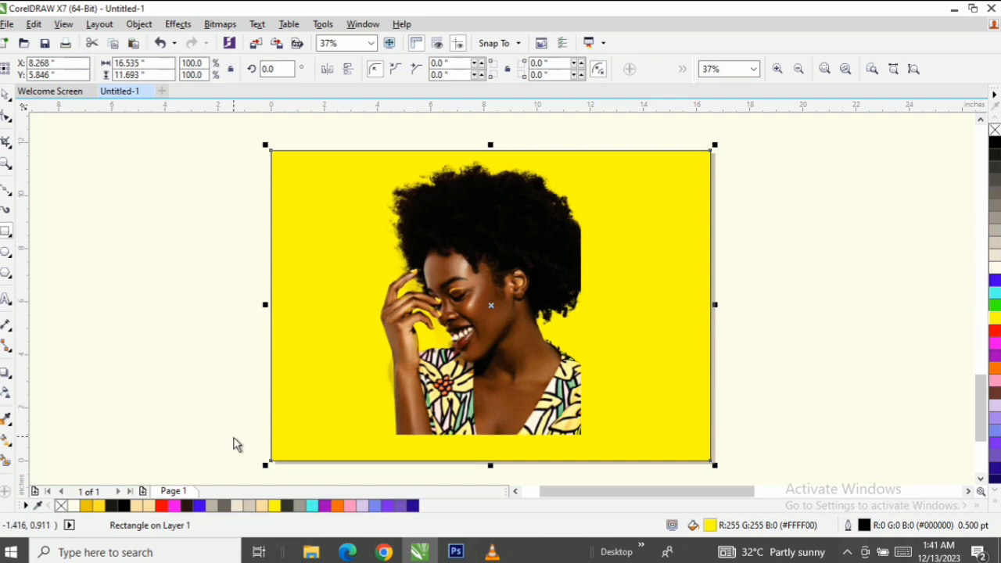
click(167, 269)
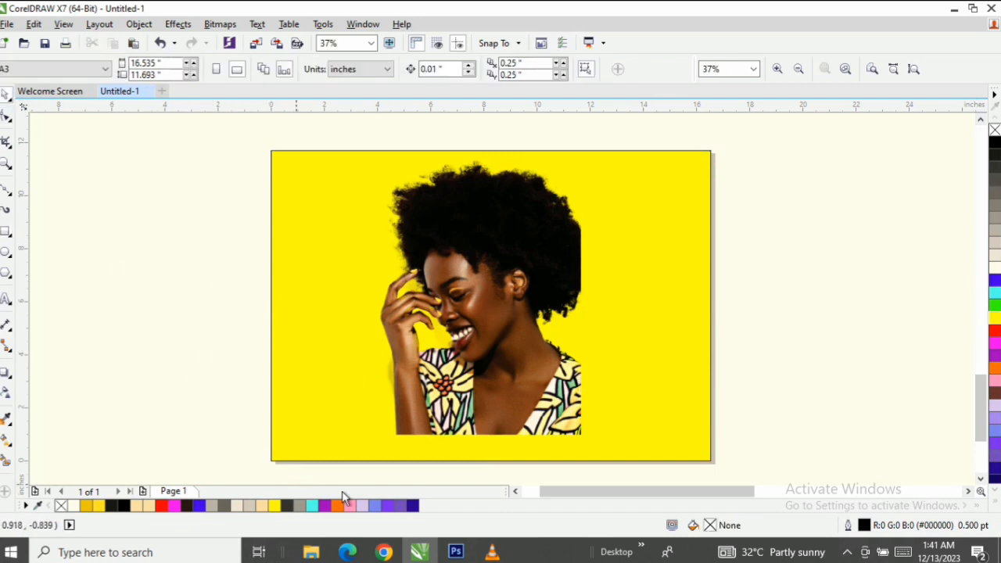